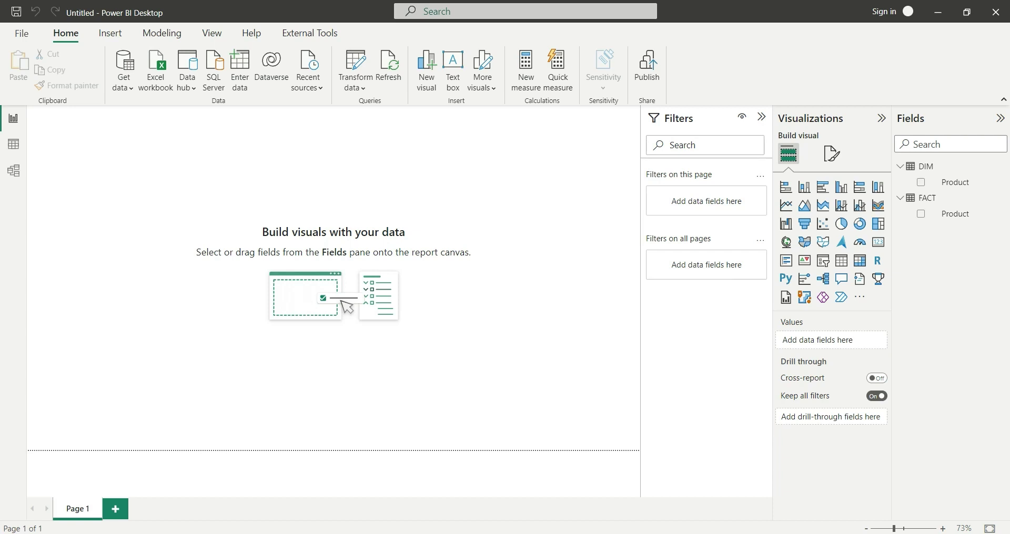
Step: Compare the DIM (products A–C) and FACT (products A–D) tables and the model, ending on FACT's data
{"action": "left_click", "coordinate": [14, 145]}
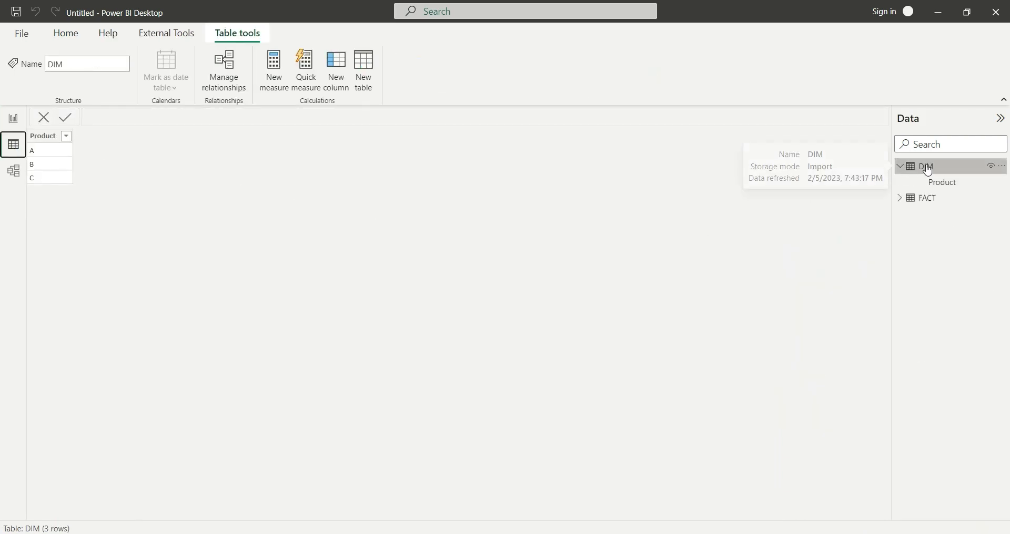
{"action": "left_click", "coordinate": [939, 205]}
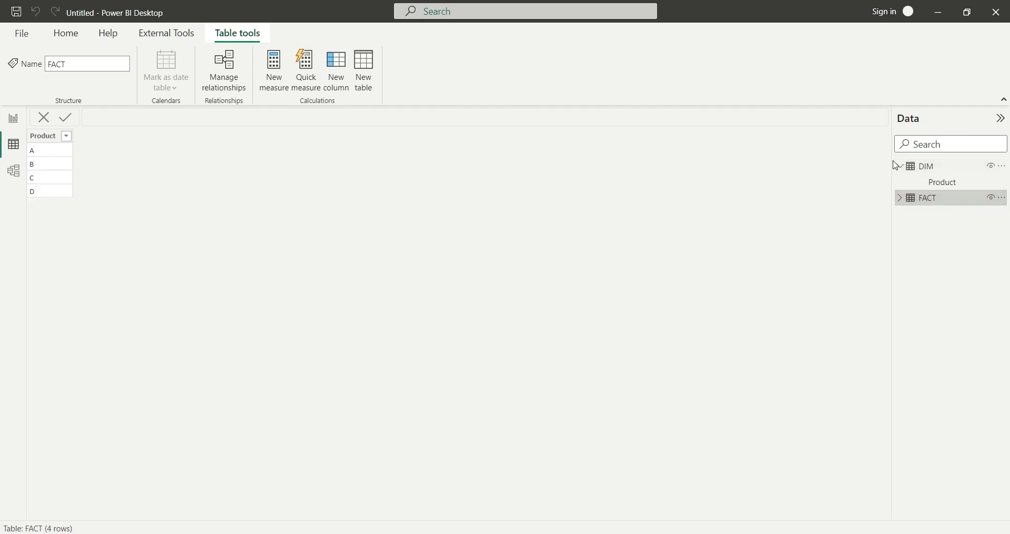
{"action": "left_click", "coordinate": [930, 172]}
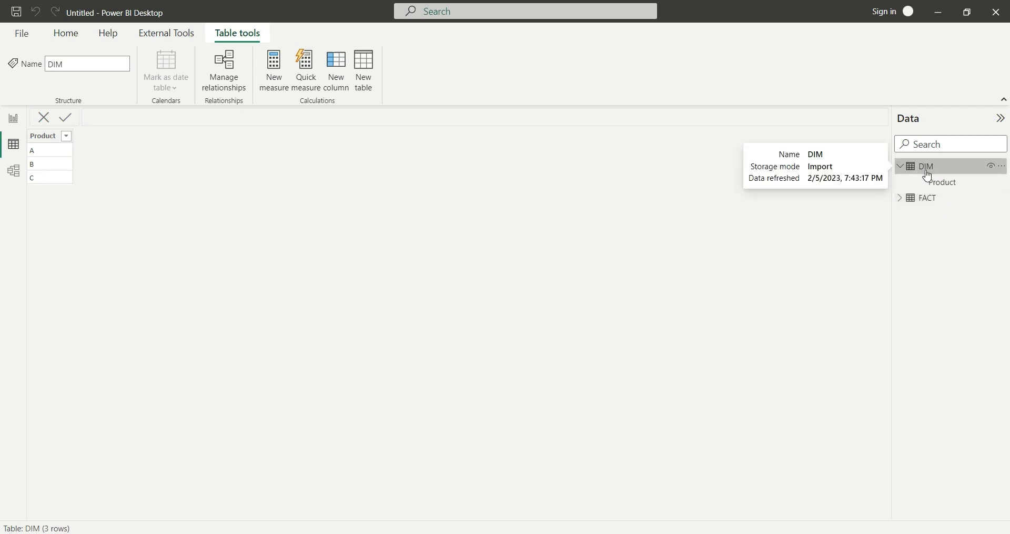
{"action": "left_click", "coordinate": [941, 184]}
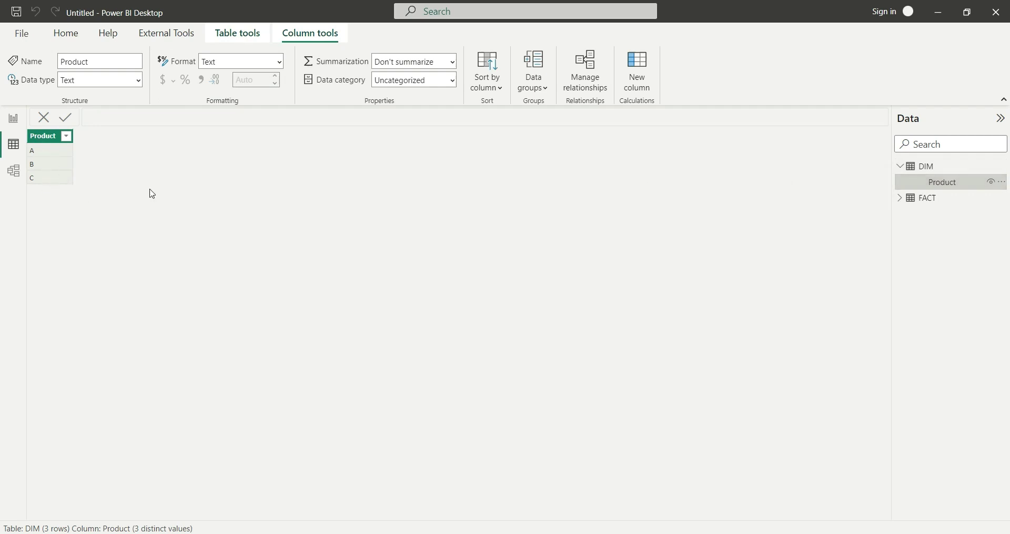
{"action": "left_click", "coordinate": [930, 202]}
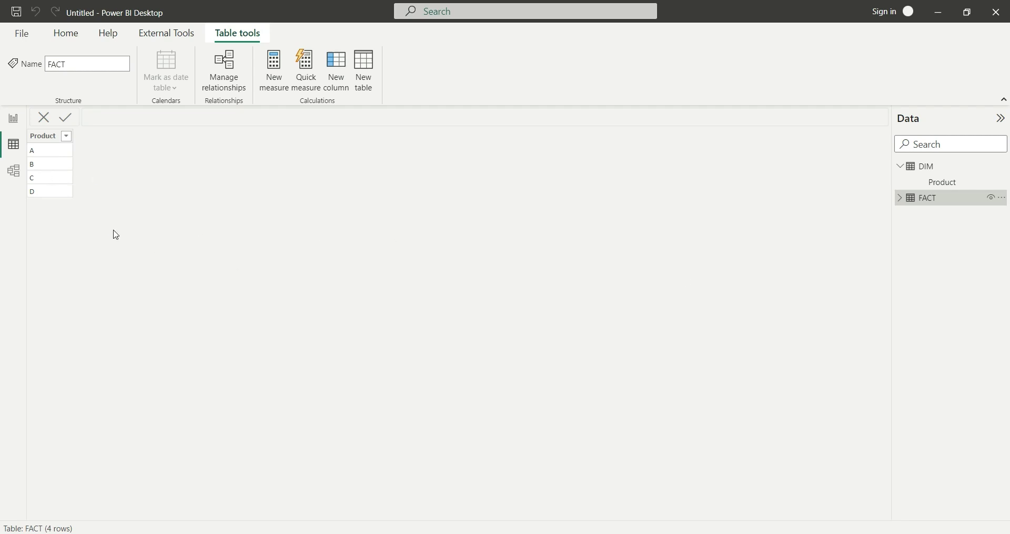
{"action": "left_click", "coordinate": [24, 183]}
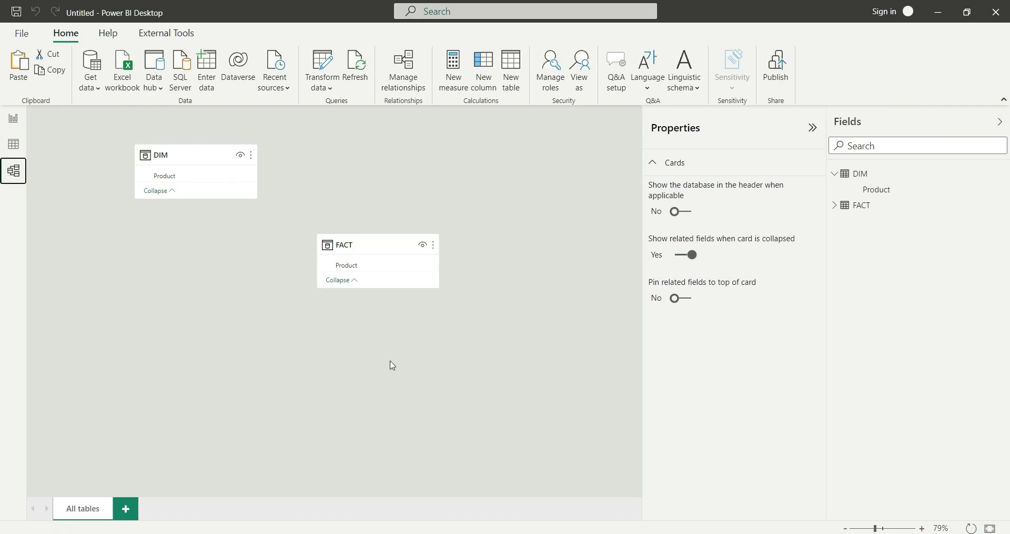
{"action": "left_click", "coordinate": [14, 146]}
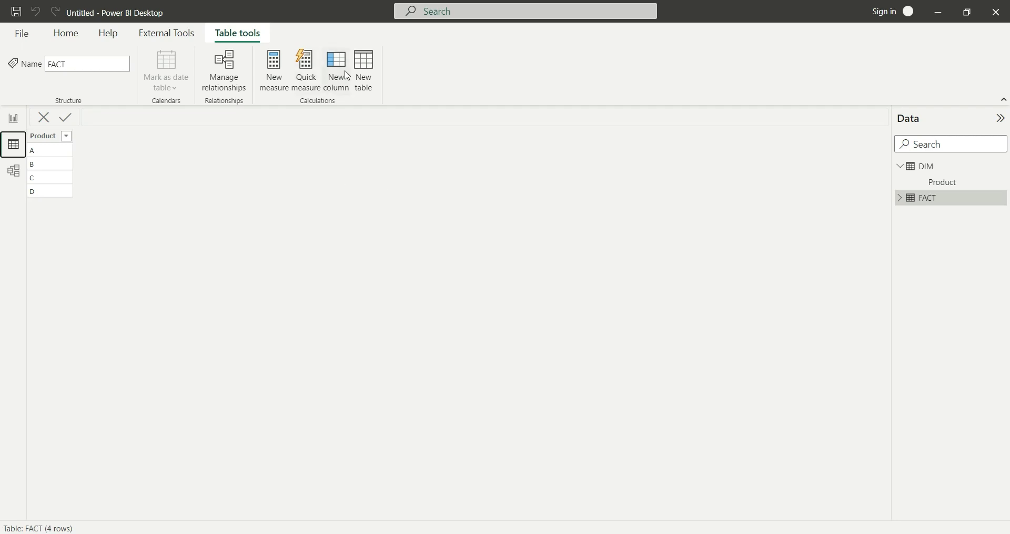
Step: Start a FACT measure named Distinct Example defined as DISTINCT(DIM[Product])
{"action": "left_click", "coordinate": [273, 79]}
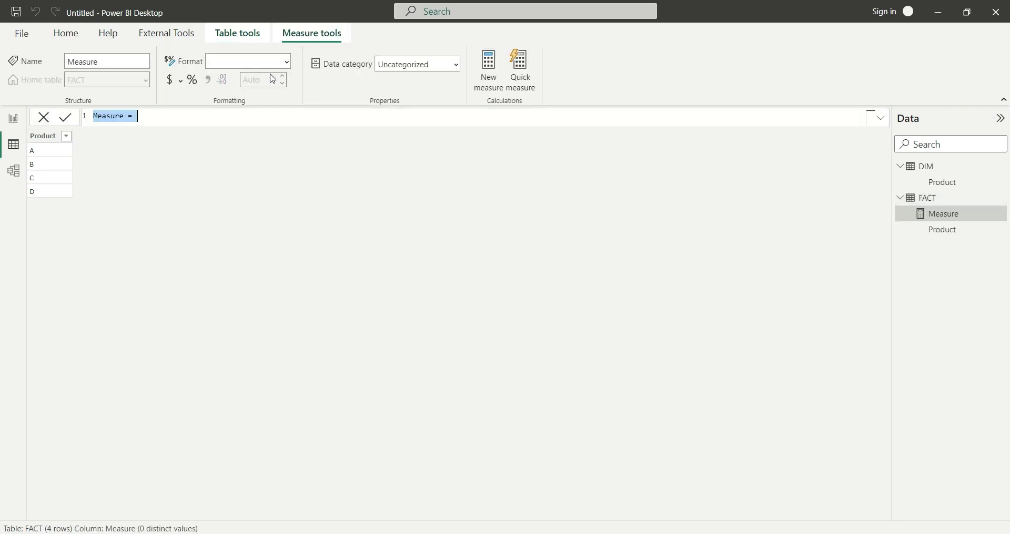
{"action": "type", "text": "Disttinct "}
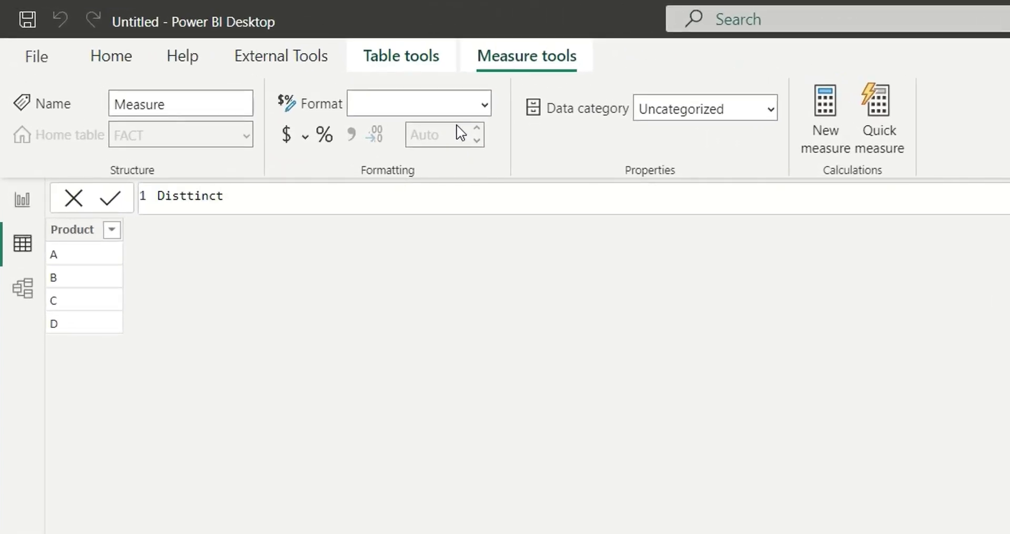
{"action": "type", "text": "Example"}
{"action": "left_click", "coordinate": [194, 202]}
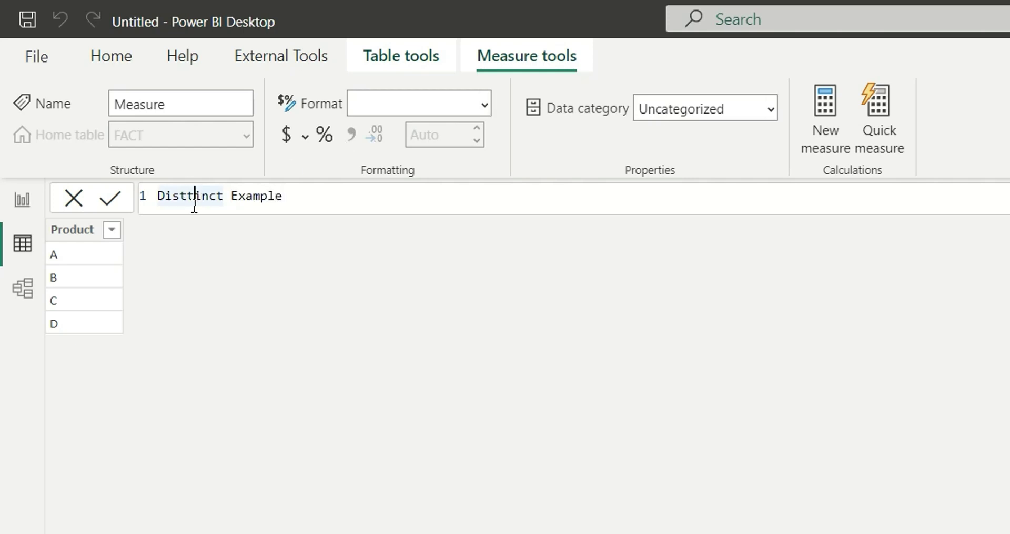
{"action": "key", "text": "BackSpace"}
{"action": "left_click", "coordinate": [304, 200]}
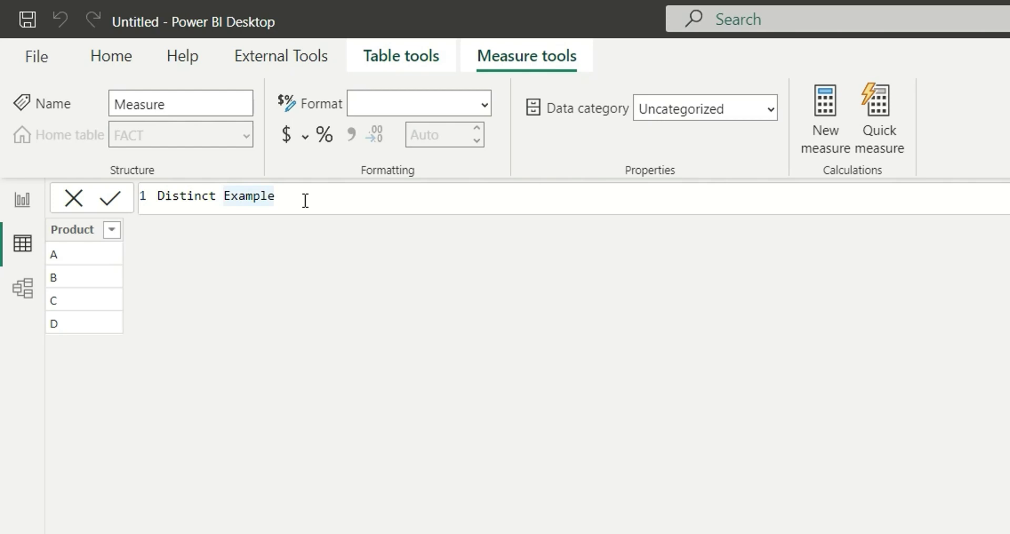
{"action": "type", "text": "= dist"}
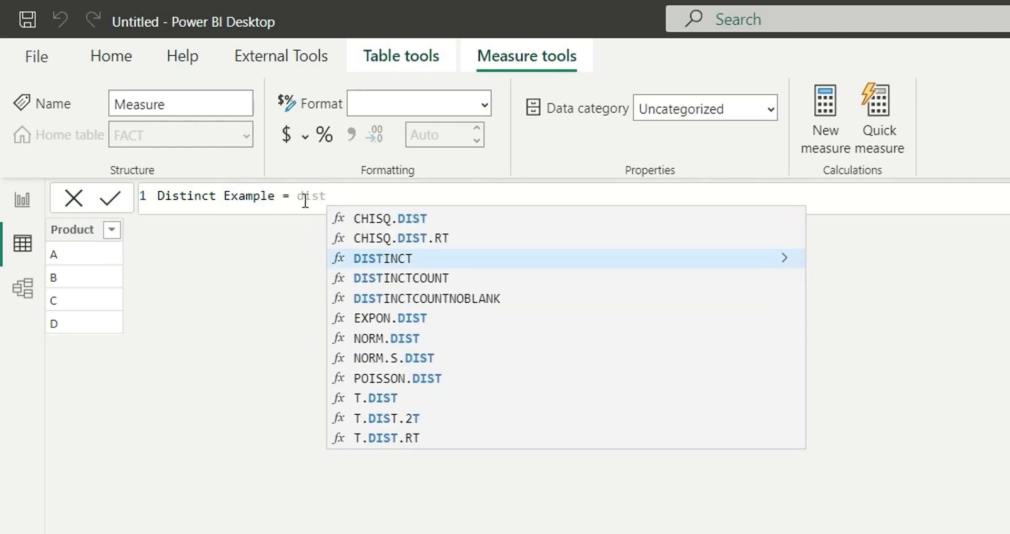
{"action": "key", "text": "Tab"}
{"action": "type", "text": "pr"}
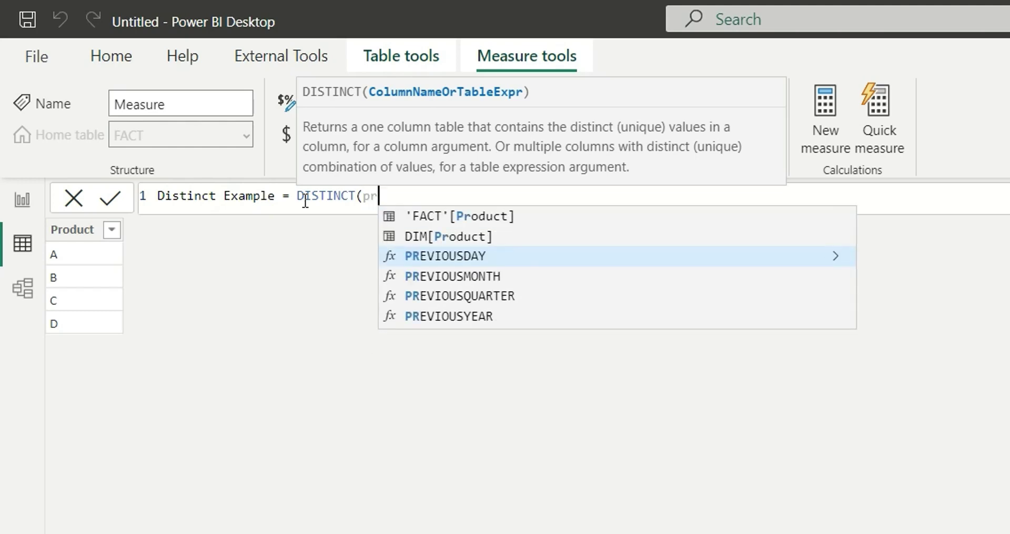
{"action": "key", "text": "Up"}
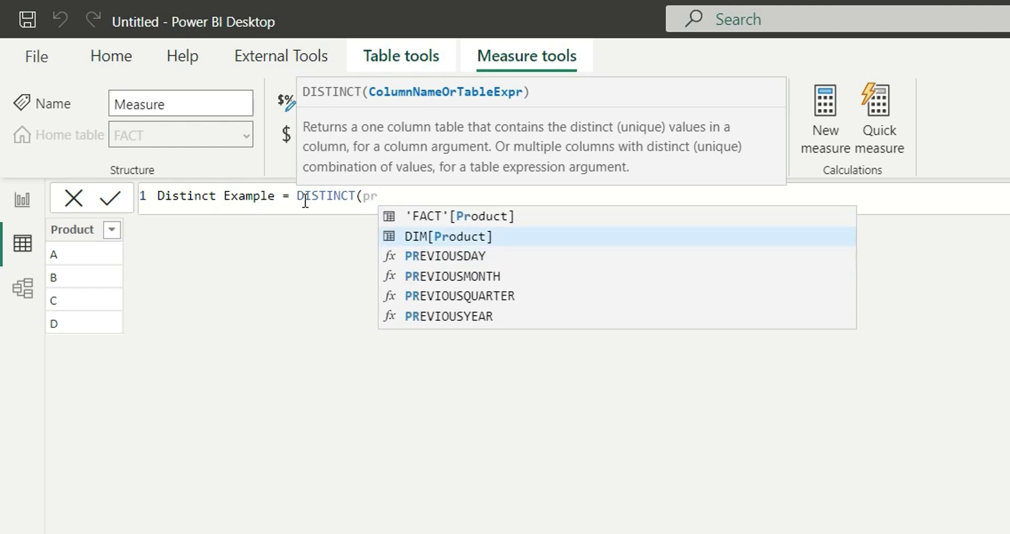
{"action": "key", "text": "Tab"}
{"action": "type", "text": ")"}
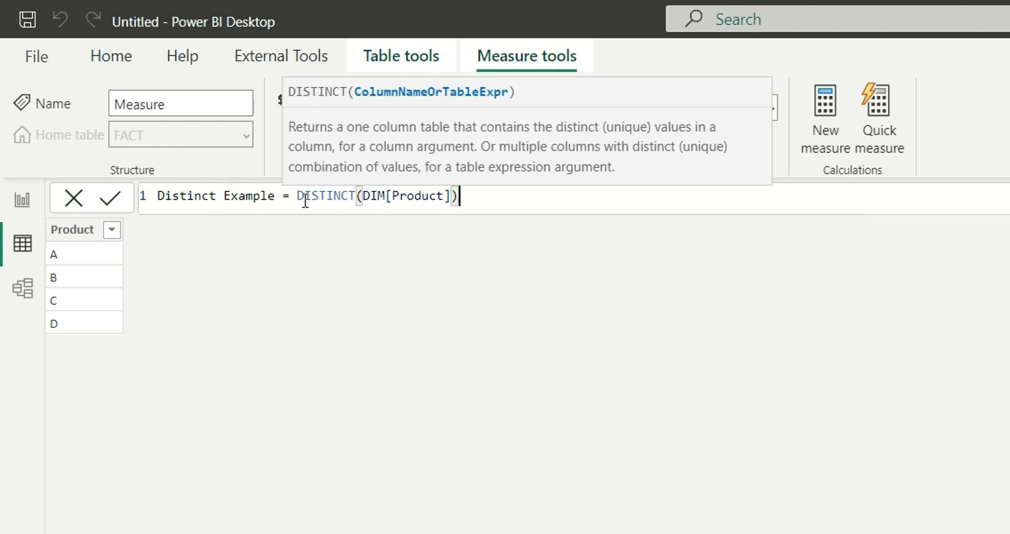
Step: Wrap the expression in COUNTROWS, commit the measure, and select the whole formula
{"action": "left_click", "coordinate": [299, 201]}
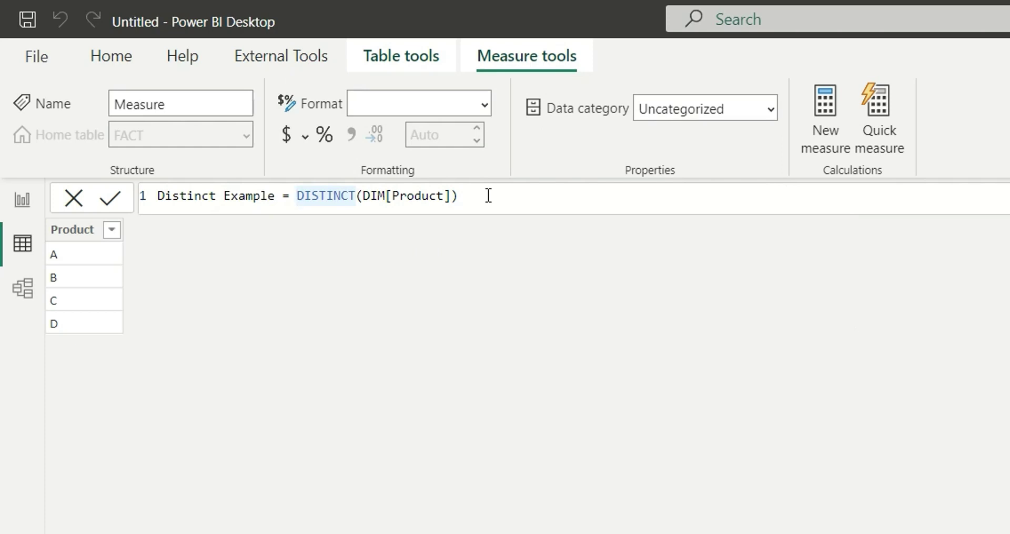
{"action": "type", "text": "C"}
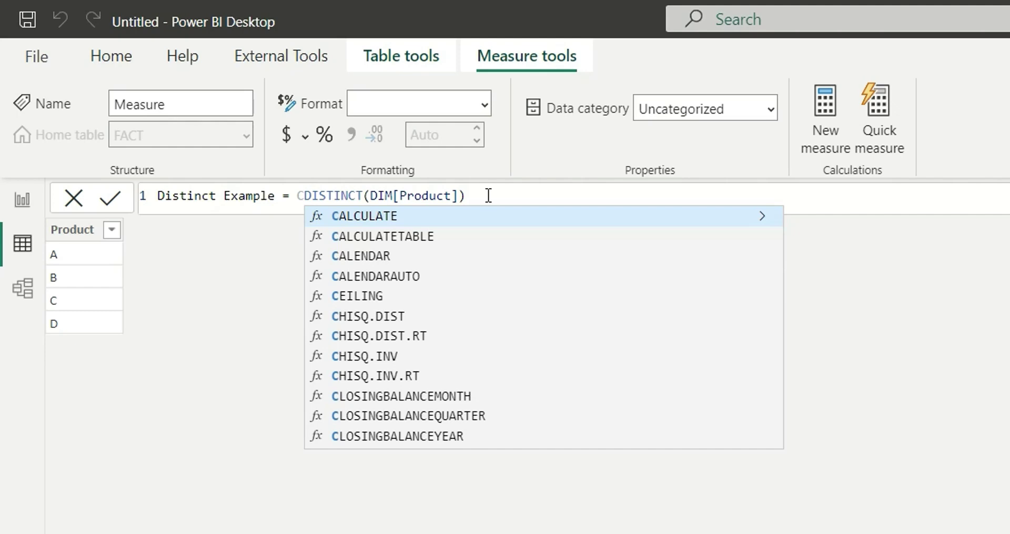
{"action": "type", "text": "ount"}
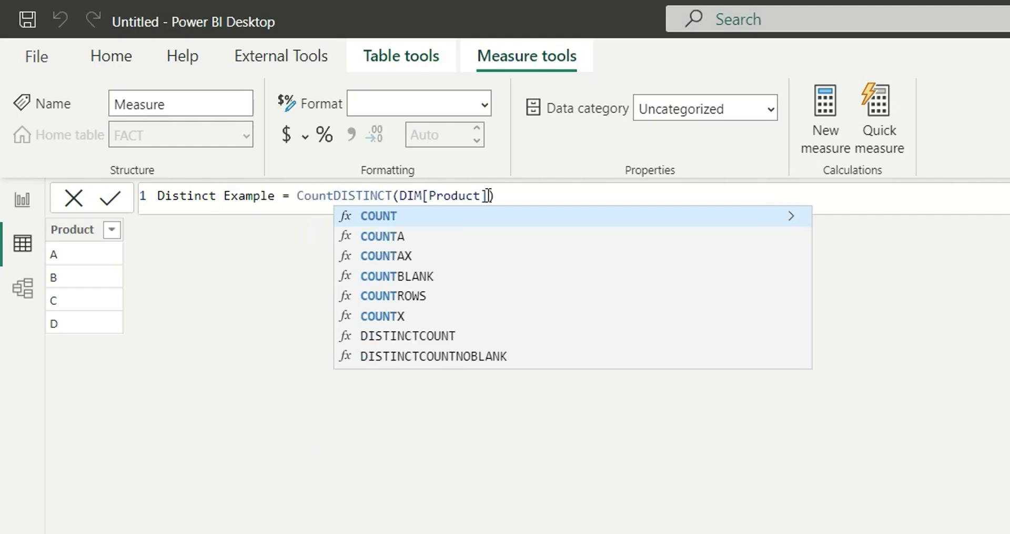
{"action": "type", "text": "ro"}
{"action": "key", "text": "Tab"}
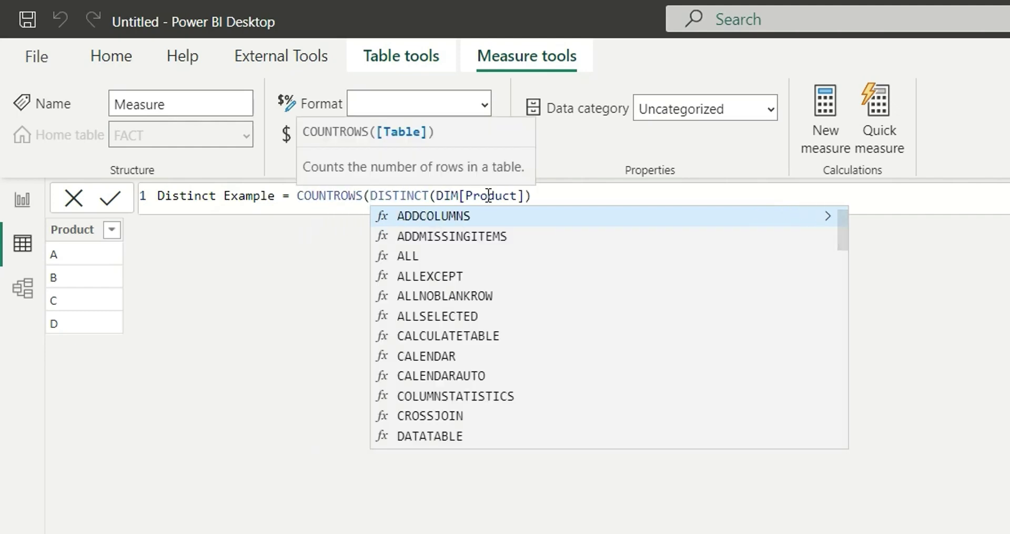
{"action": "left_click", "coordinate": [550, 192]}
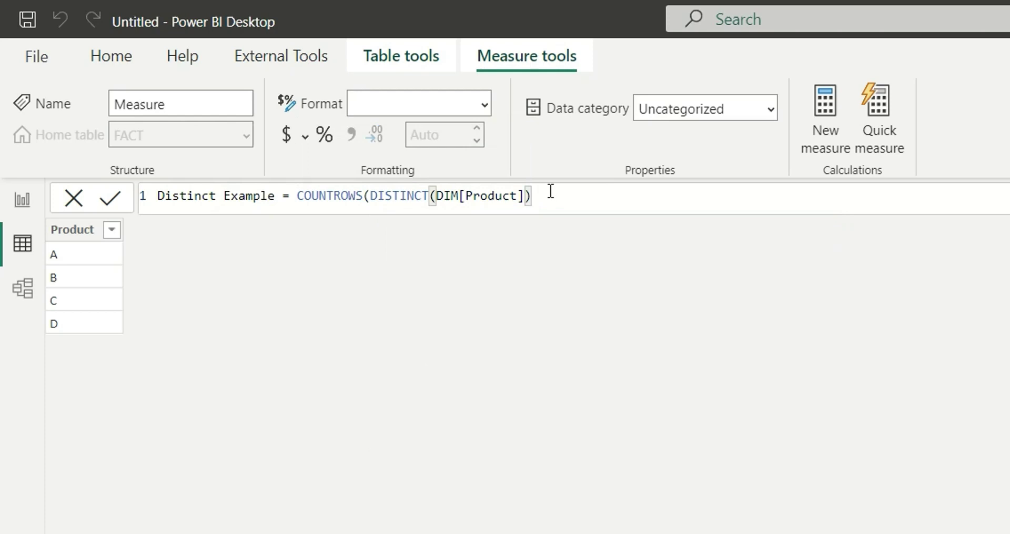
{"action": "type", "text": ")"}
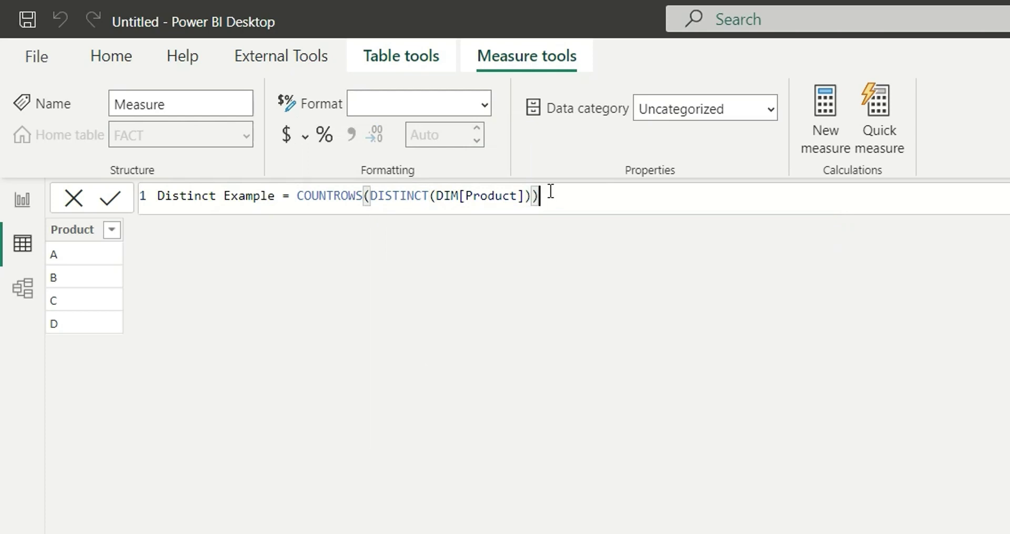
{"action": "key", "text": "Return"}
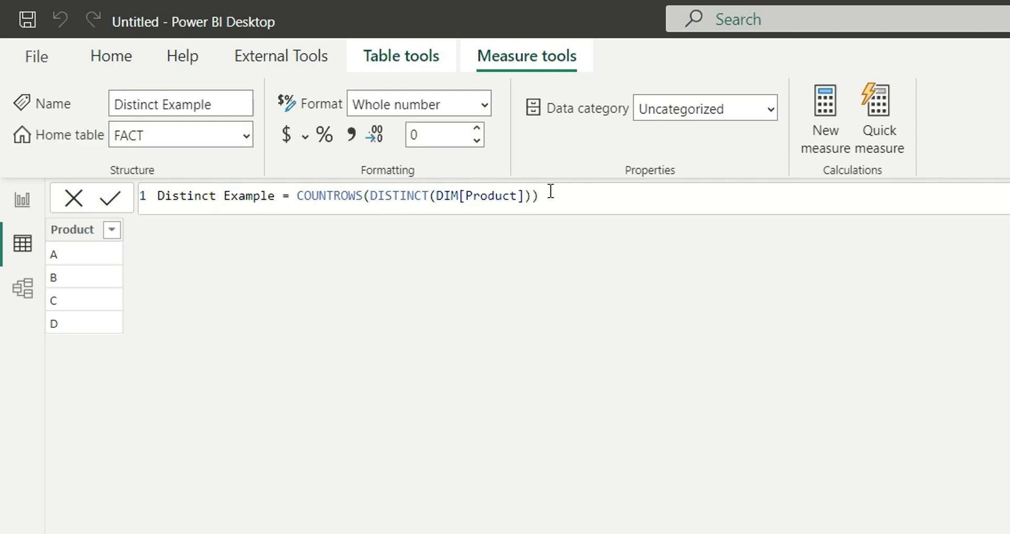
{"action": "left_click", "coordinate": [550, 205]}
{"action": "key", "text": "ctrl+a"}
{"action": "key", "text": "ctrl+c"}
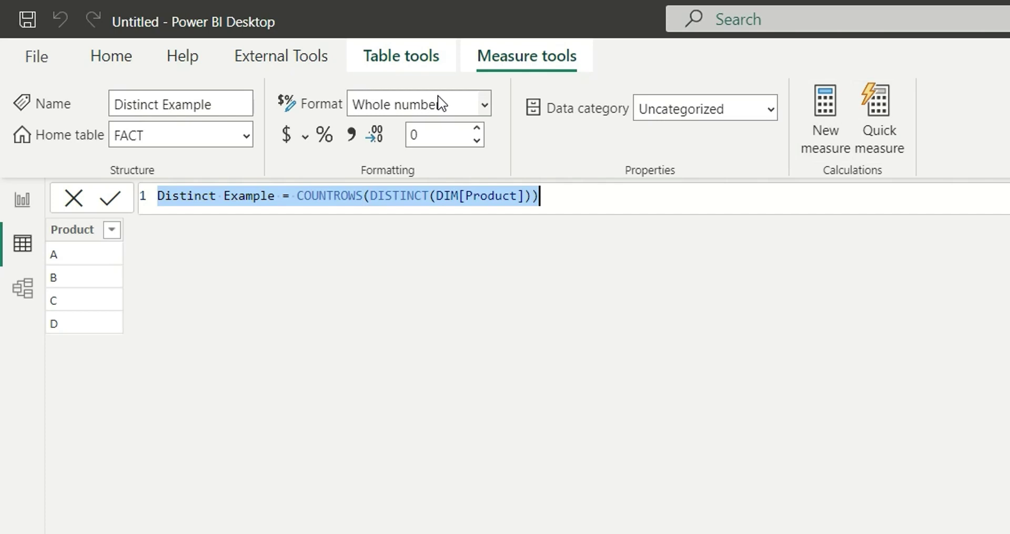
Step: Paste the copied formula into a new measure and replace Distinct/DISTINCT with VALUES
{"action": "left_click", "coordinate": [802, 130]}
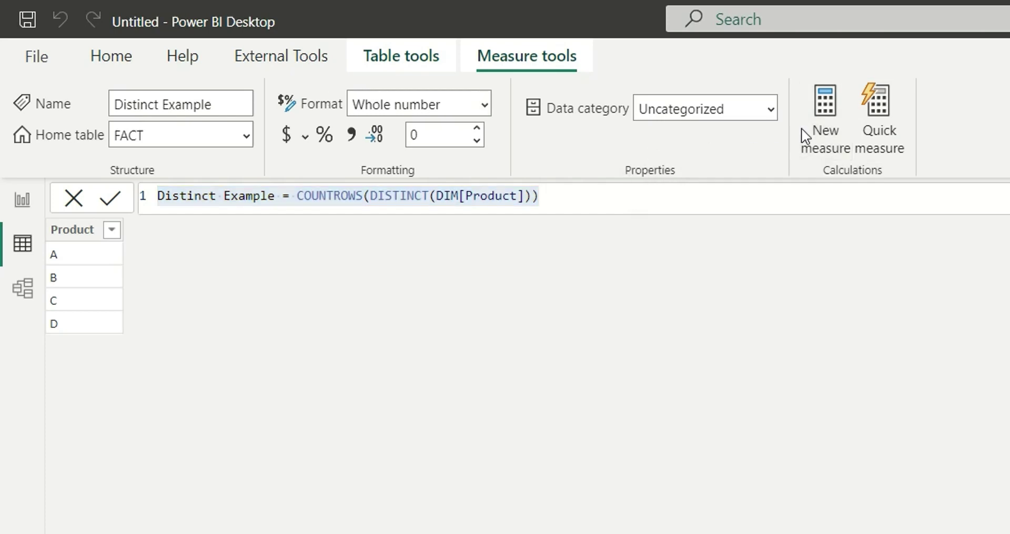
{"action": "key", "text": "ctrl+v"}
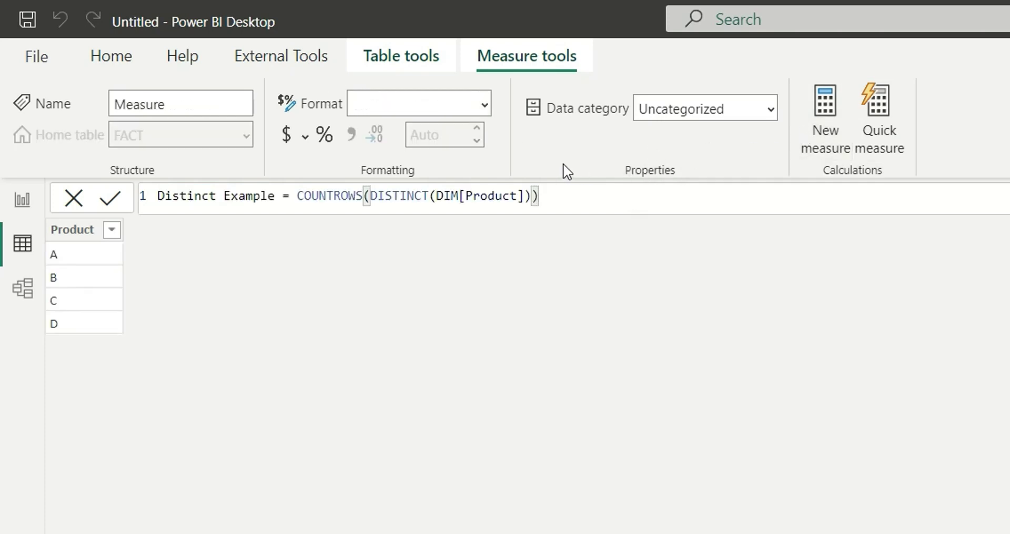
{"action": "left_click", "coordinate": [172, 197]}
{"action": "double_click", "coordinate": [173, 198]}
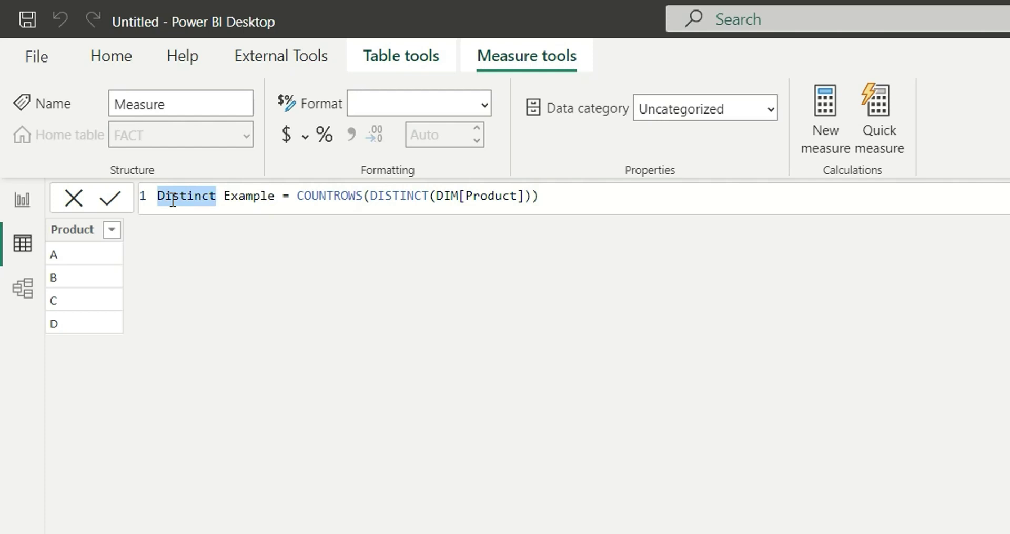
{"action": "key", "text": "ctrl+d"}
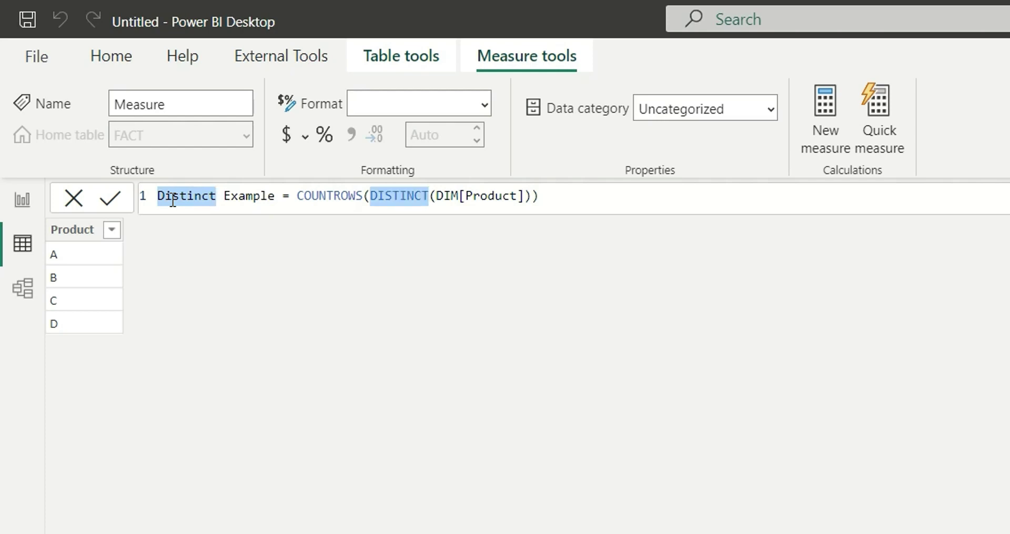
{"action": "type", "text": "V"}
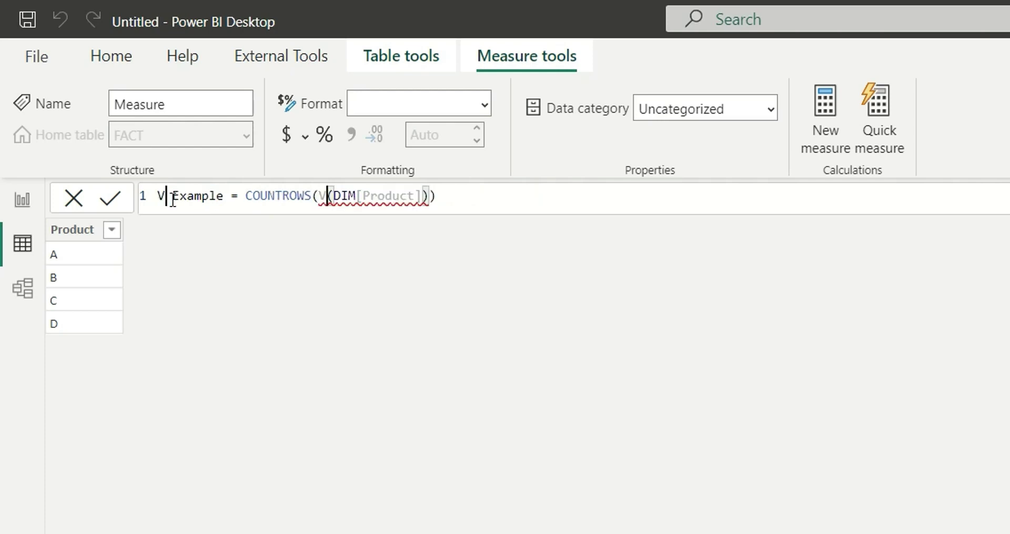
{"action": "type", "text": "ALUES"}
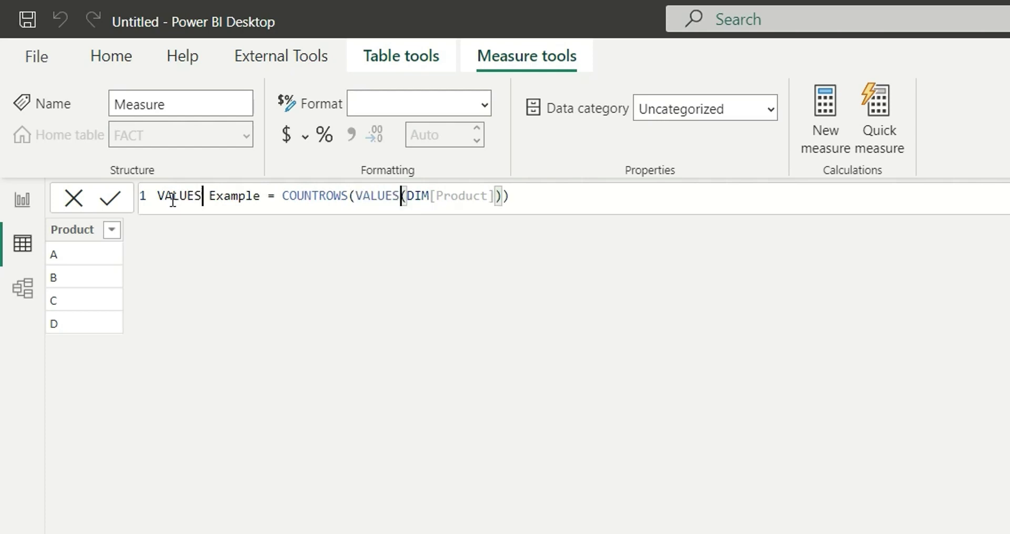
{"action": "left_click", "coordinate": [528, 194]}
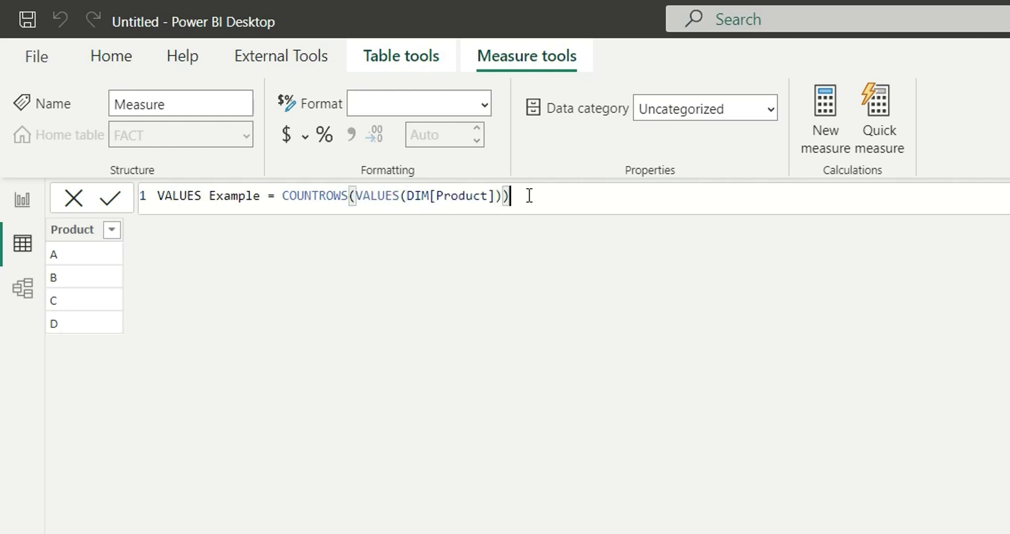
{"action": "key", "text": "Return"}
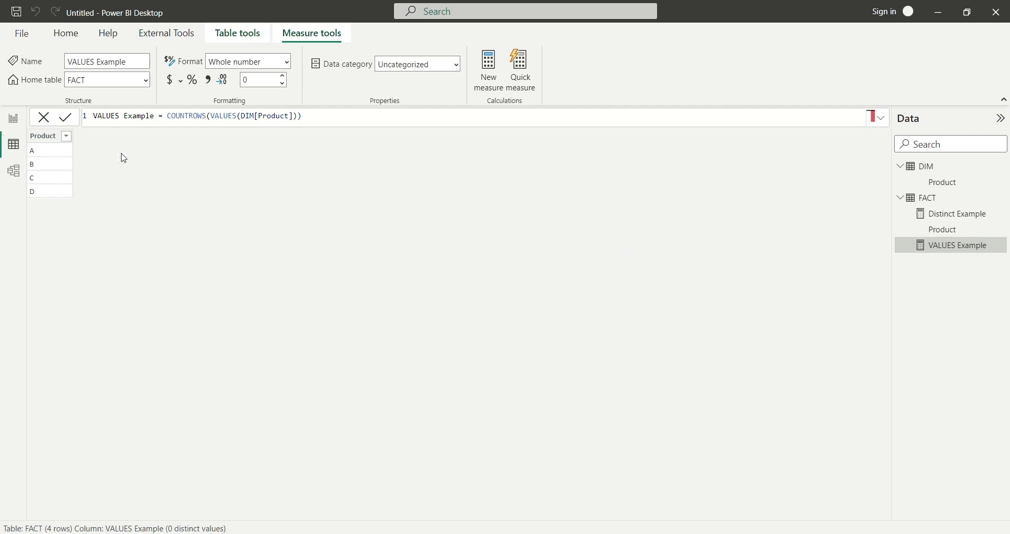
Step: Add a widened report table visual with DIM Product, Distinct Example and VALUES Example
{"action": "left_click", "coordinate": [937, 184]}
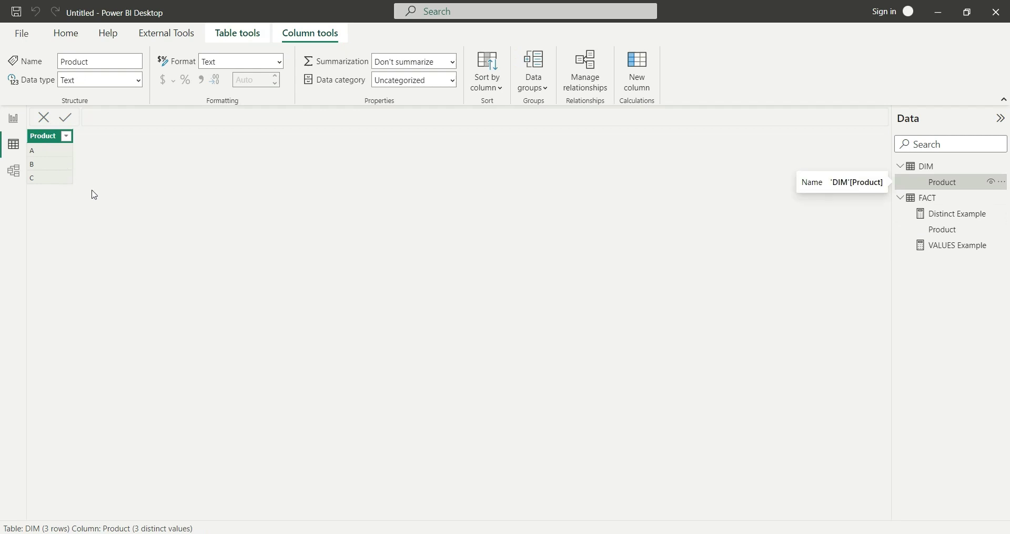
{"action": "left_click", "coordinate": [13, 118]}
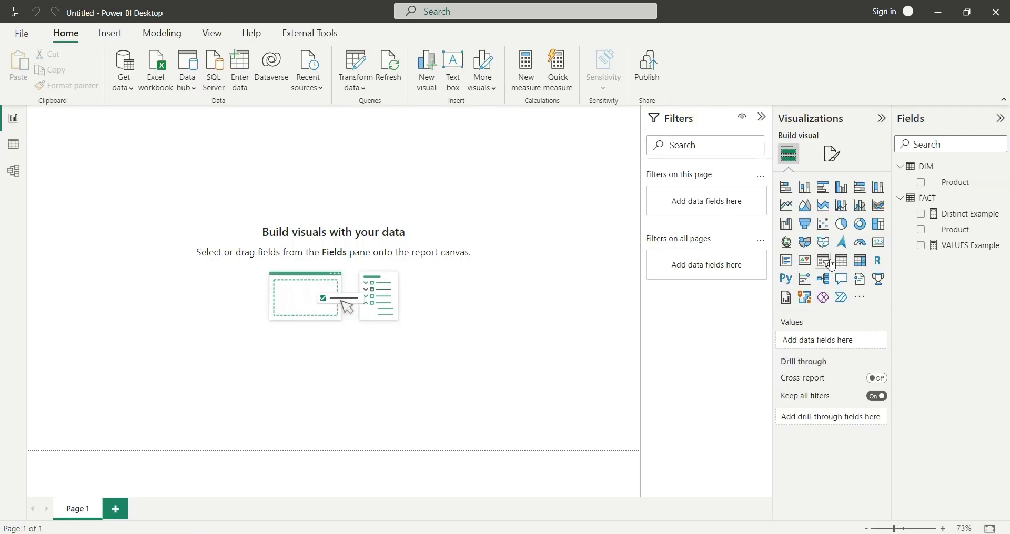
{"action": "left_click", "coordinate": [841, 261]}
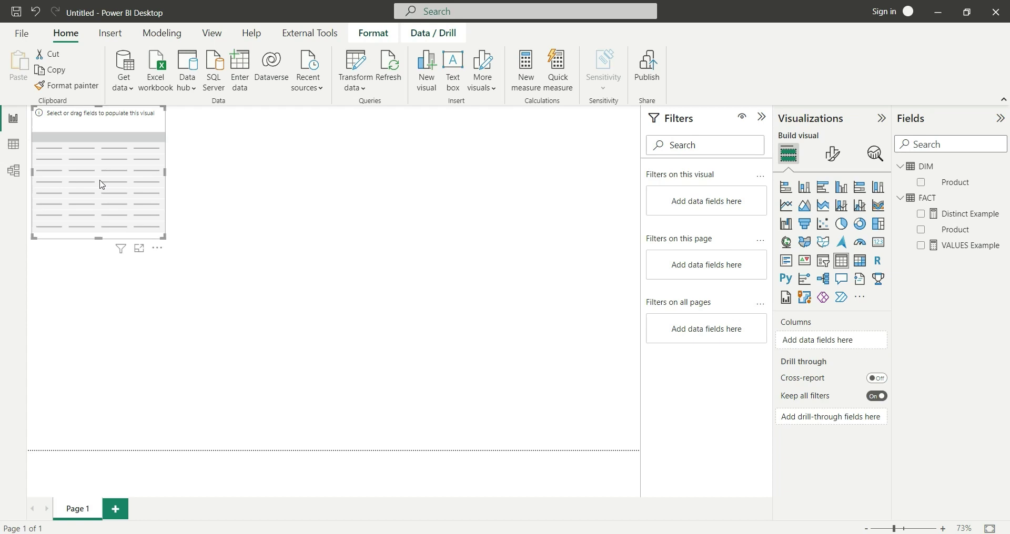
{"action": "left_click_drag", "start_coordinate": [87, 190], "coordinate": [230, 263]}
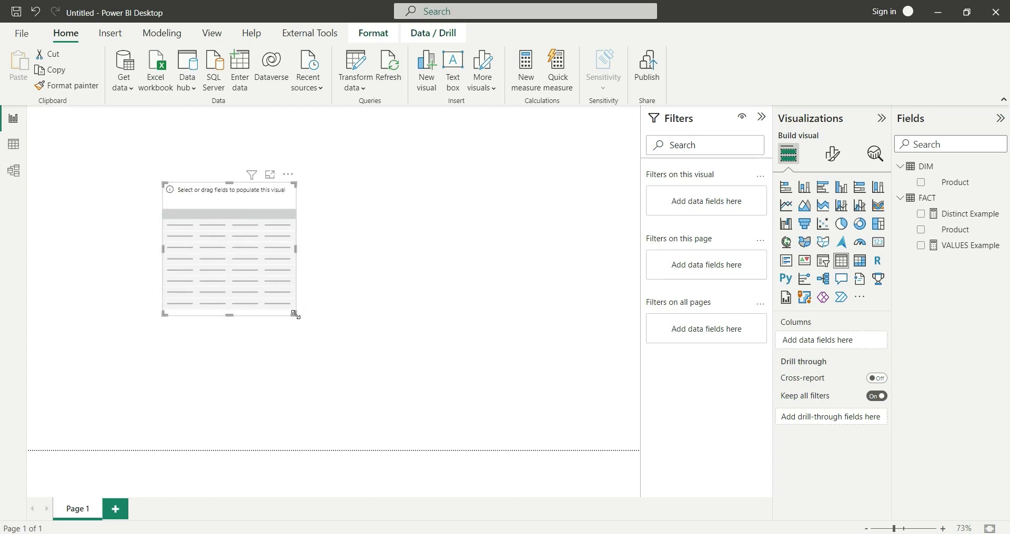
{"action": "left_click_drag", "start_coordinate": [295, 314], "coordinate": [521, 293]}
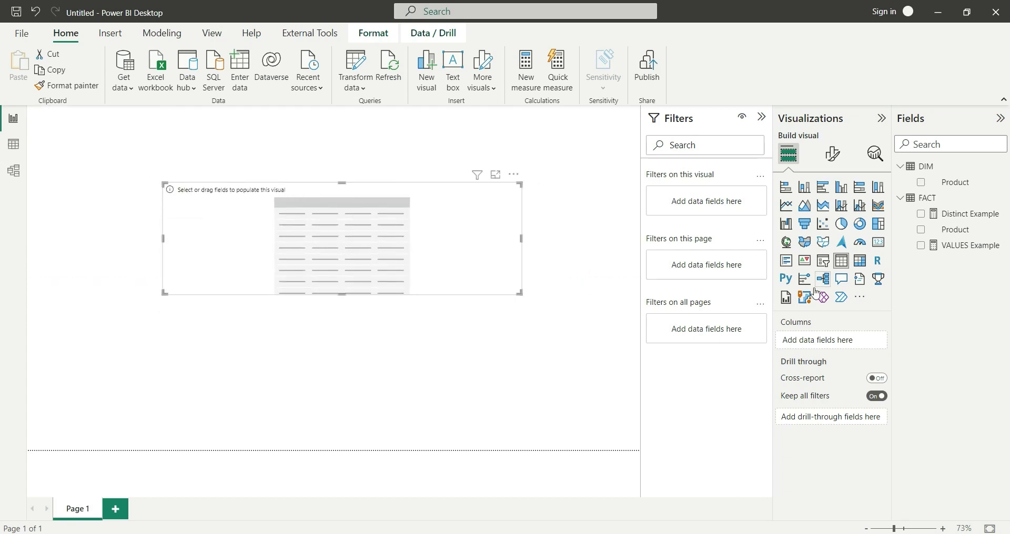
{"action": "left_click", "coordinate": [921, 216]}
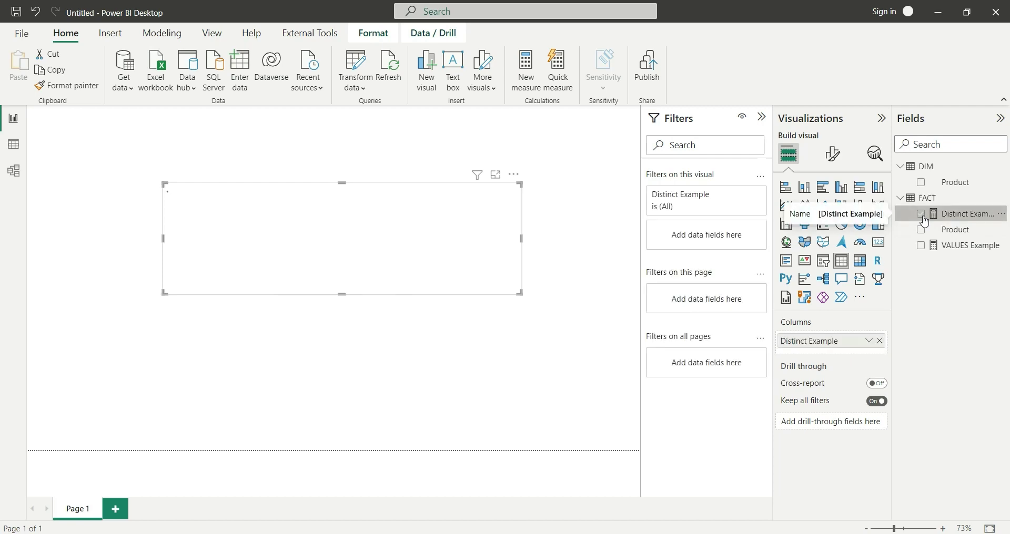
{"action": "left_click", "coordinate": [921, 247]}
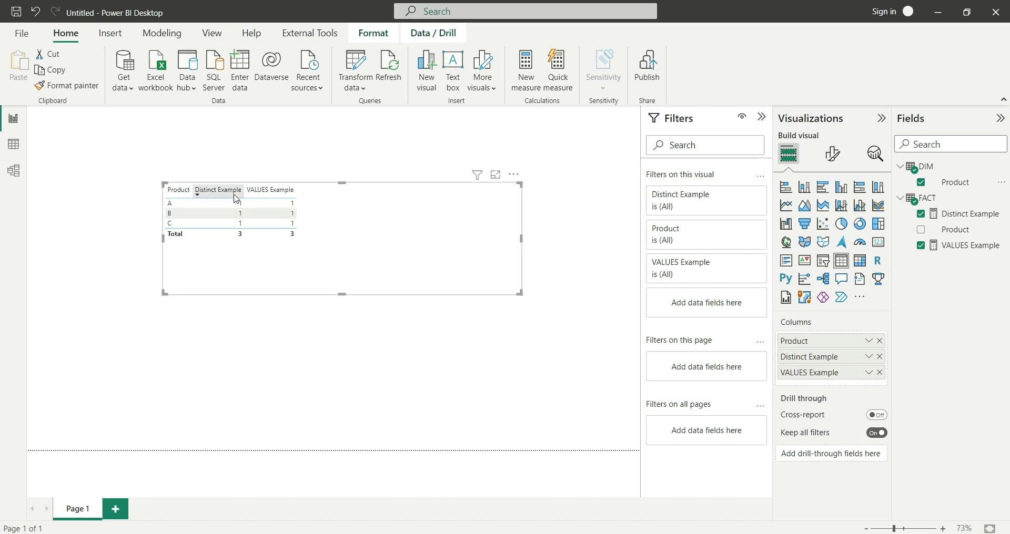
Step: Create a one-to-one relationship from DIM[Product] to FACT[Product], then view DIM's rows
{"action": "left_click", "coordinate": [14, 171]}
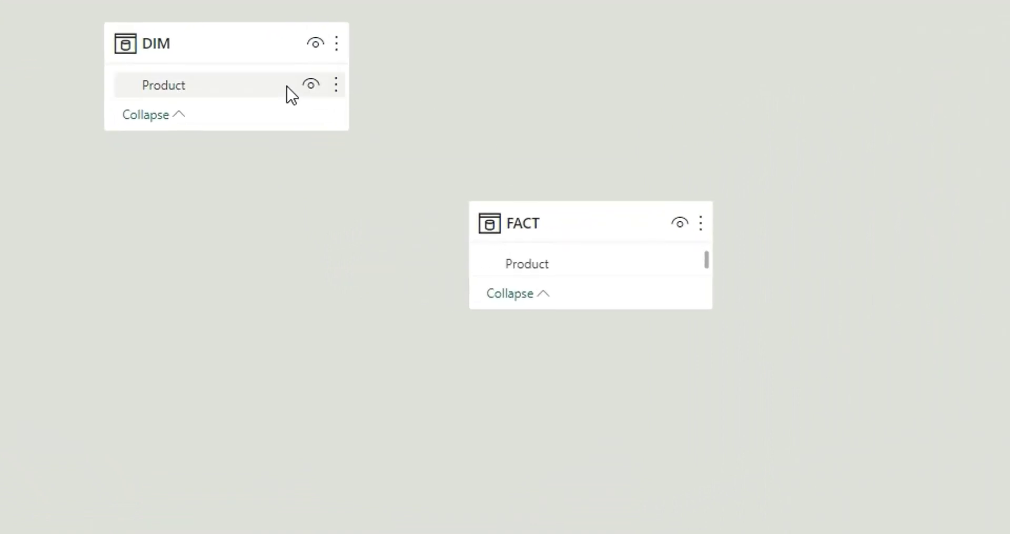
{"action": "left_click_drag", "start_coordinate": [212, 83], "coordinate": [551, 254]}
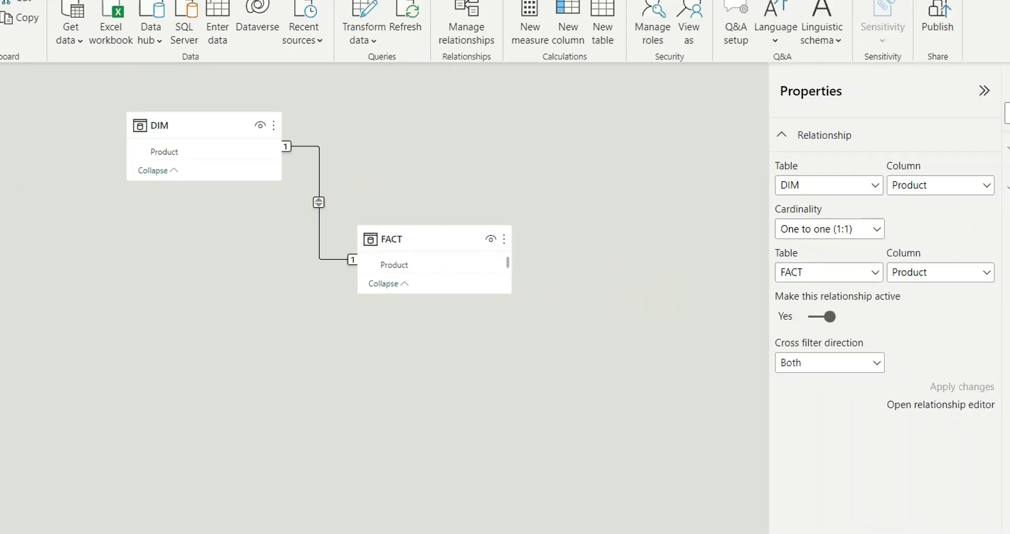
{"action": "left_click", "coordinate": [14, 144]}
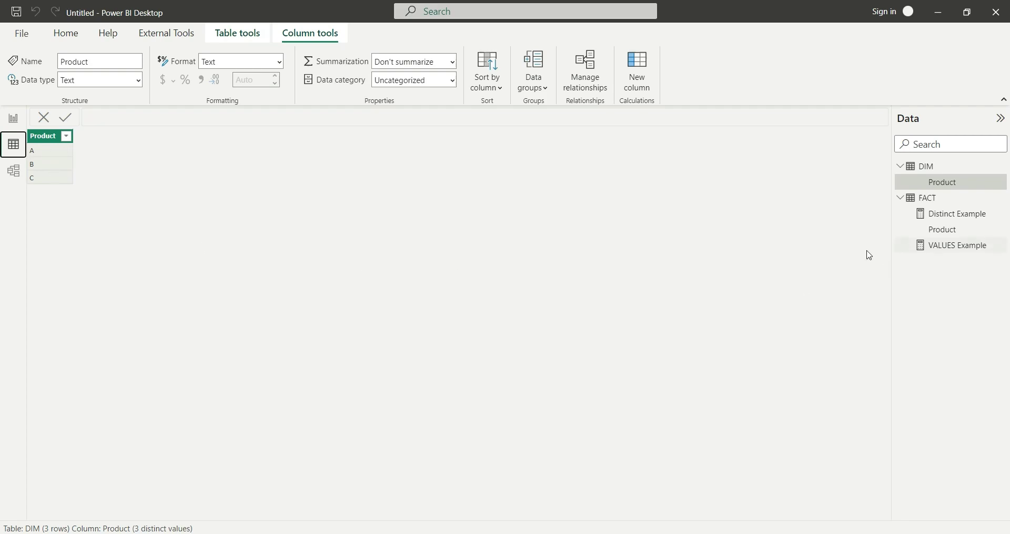
Step: Return to the report to see the blank Product row and VALUES Example totalling 4
{"action": "left_click", "coordinate": [10, 121]}
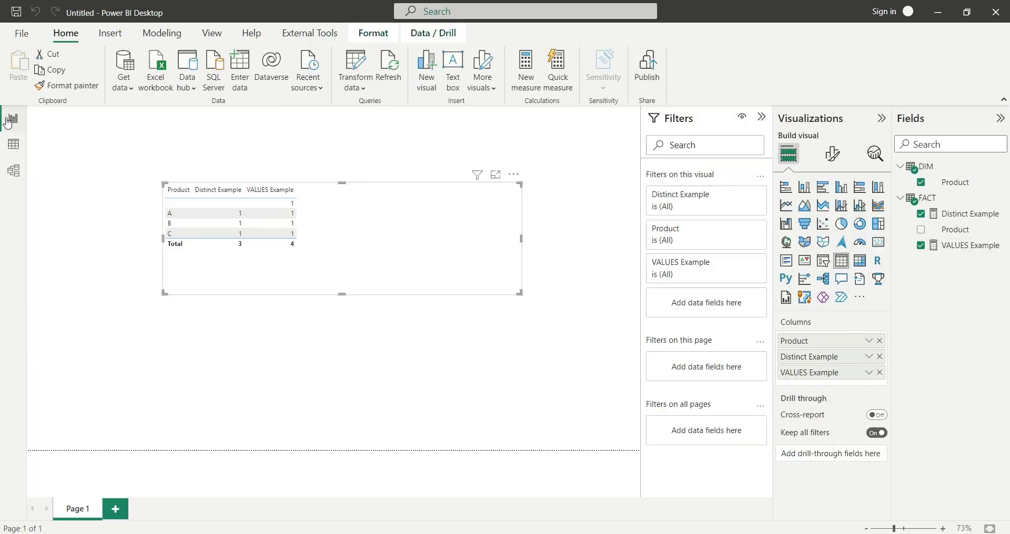